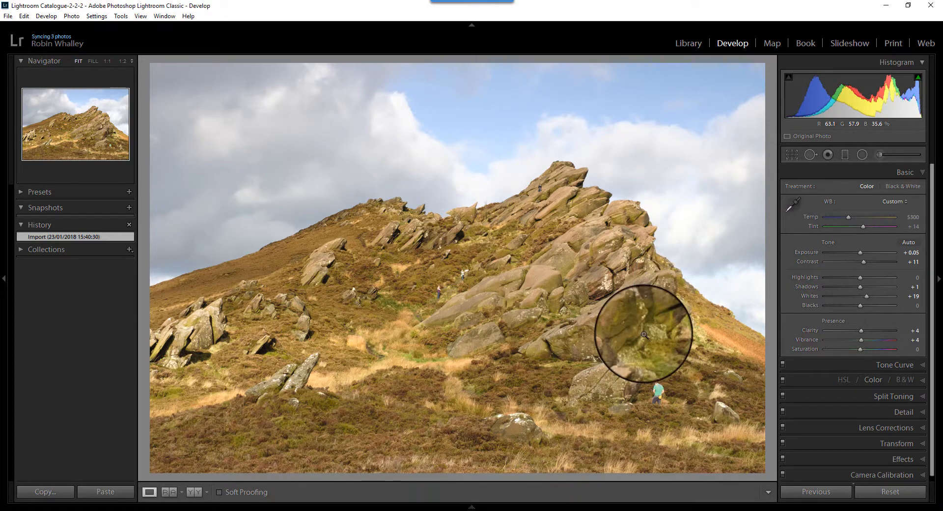
- Add a graduated filter over the sky, move its lower transition onto the hillside below the peak, and show the mask overlay
{"action": "left_click", "coordinate": [844, 154]}
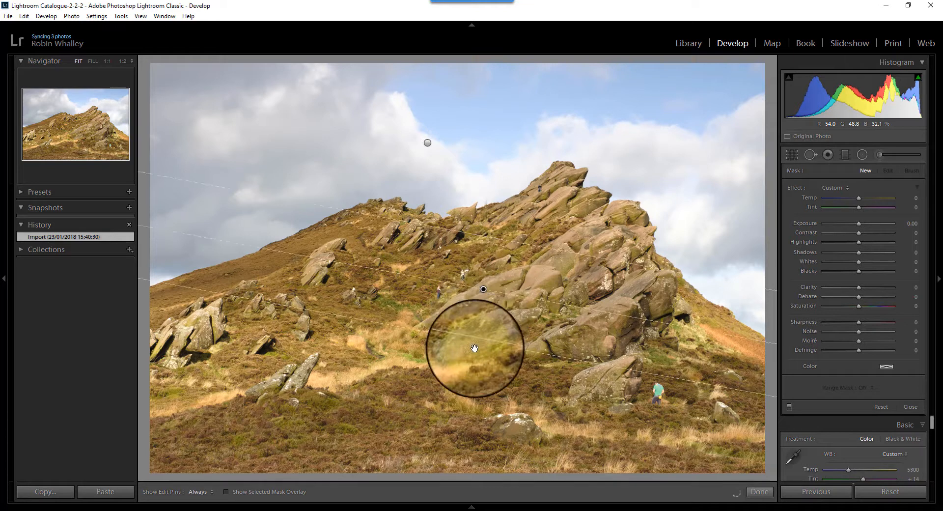
{"action": "mouse_move", "coordinate": [487, 293]}
{"action": "left_mouse_down"}
{"action": "mouse_move", "coordinate": [485, 310]}
{"action": "mouse_move", "coordinate": [483, 264]}
{"action": "mouse_move", "coordinate": [481, 289]}
{"action": "left_mouse_up"}
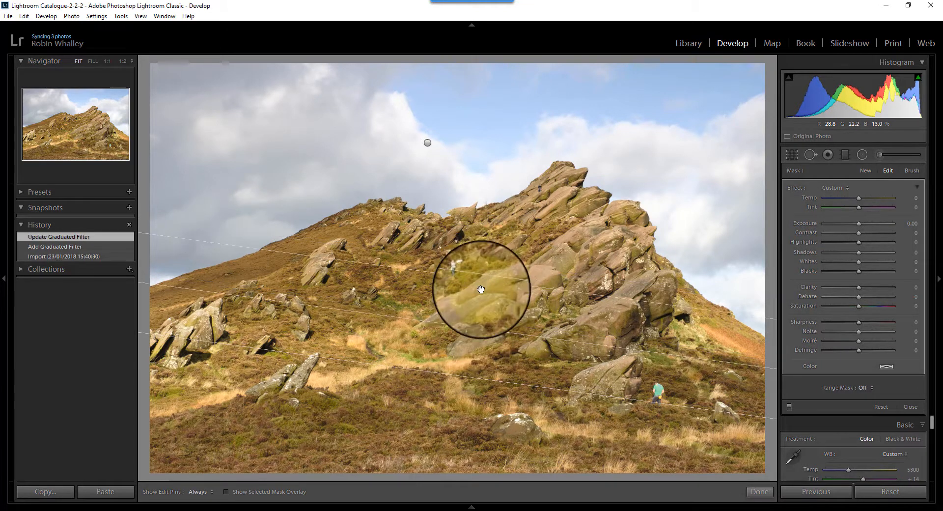
{"action": "left_click_drag", "start_coordinate": [474, 364], "coordinate": [486, 319]}
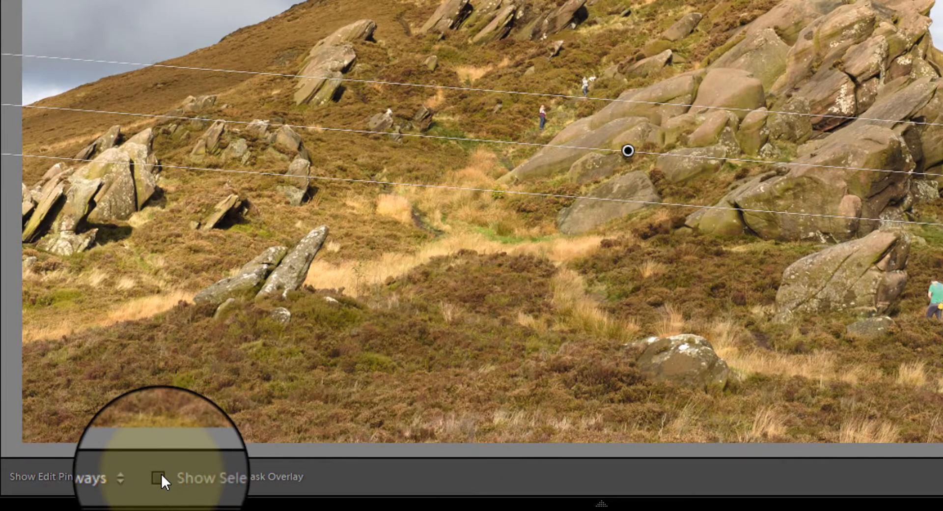
{"action": "left_click", "coordinate": [159, 477]}
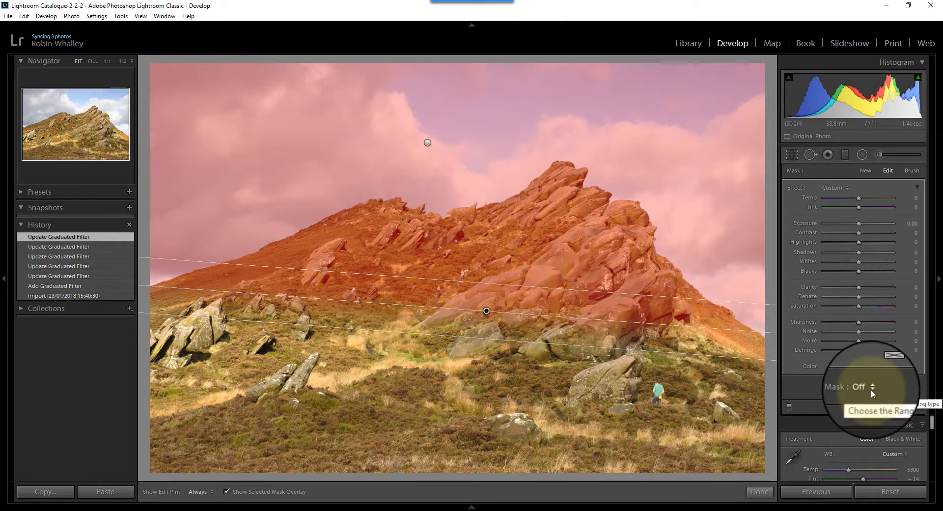
- Try a Luminance range mask on the graduated filter with Range 67/100 and Smoothness 12
{"action": "left_click", "coordinate": [873, 389]}
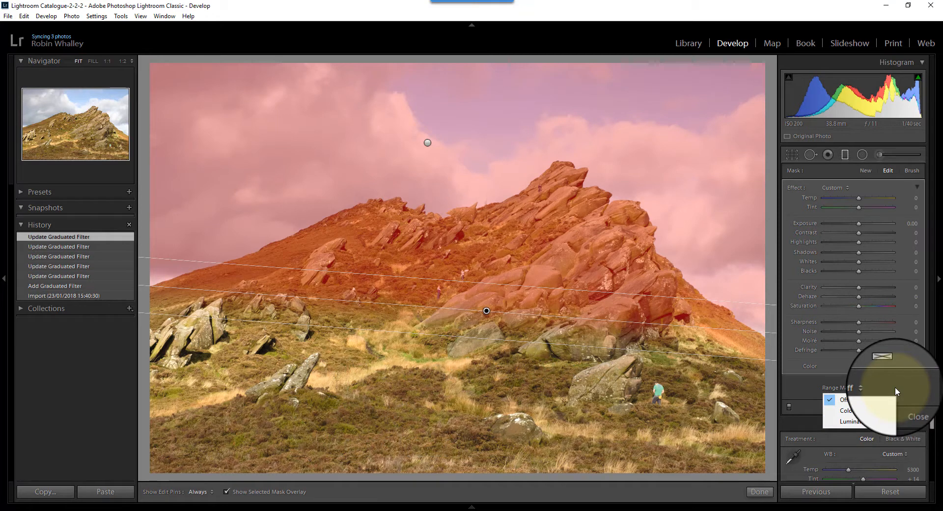
{"action": "left_click", "coordinate": [861, 422]}
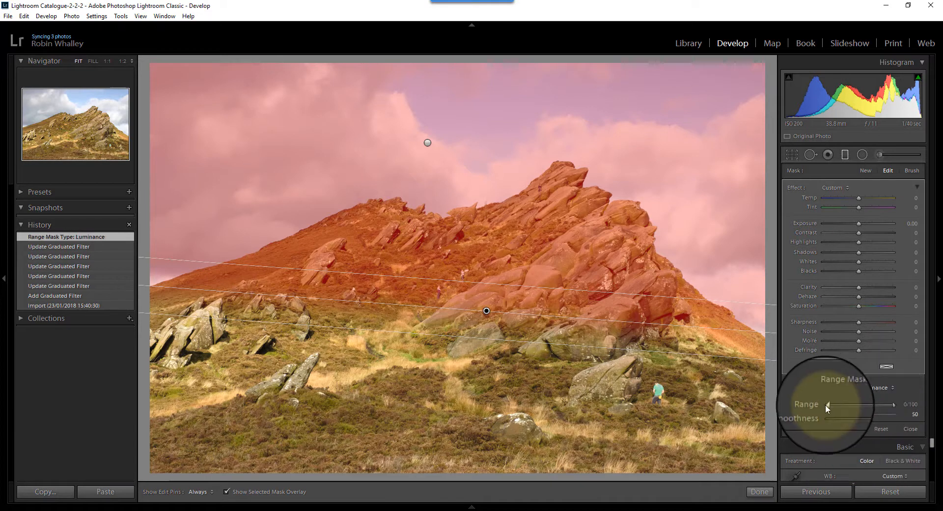
{"action": "left_click_drag", "start_coordinate": [837, 408], "coordinate": [871, 408]}
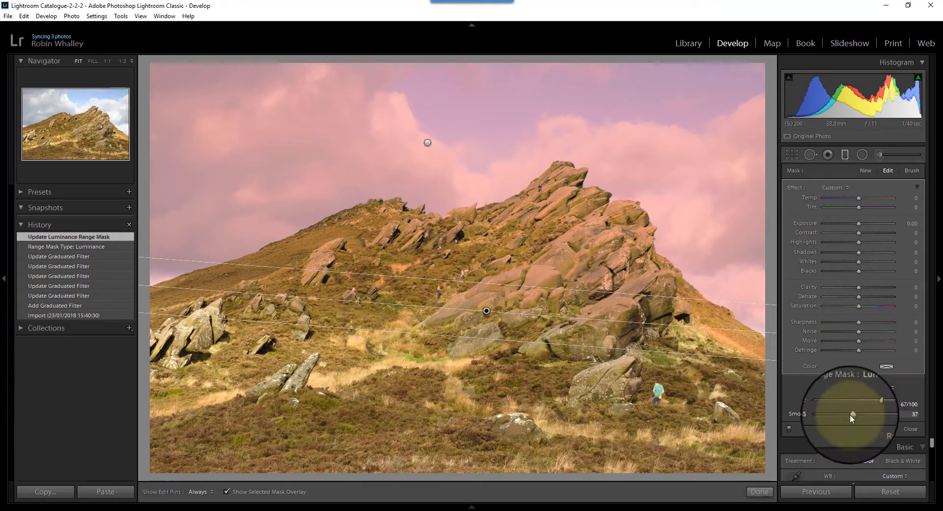
{"action": "left_click", "coordinate": [836, 417]}
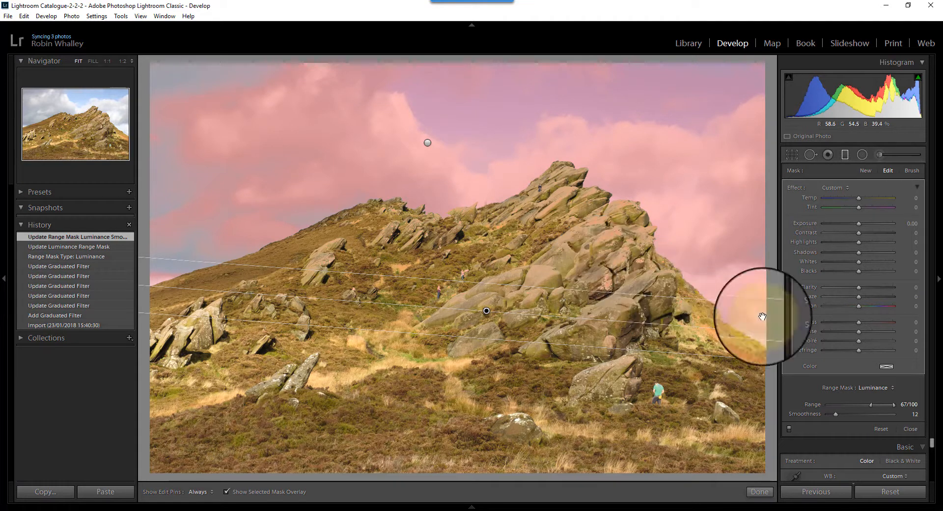
- Change the filter's range mask type to Color and activate the Color Range Selector
{"action": "left_click", "coordinate": [885, 385]}
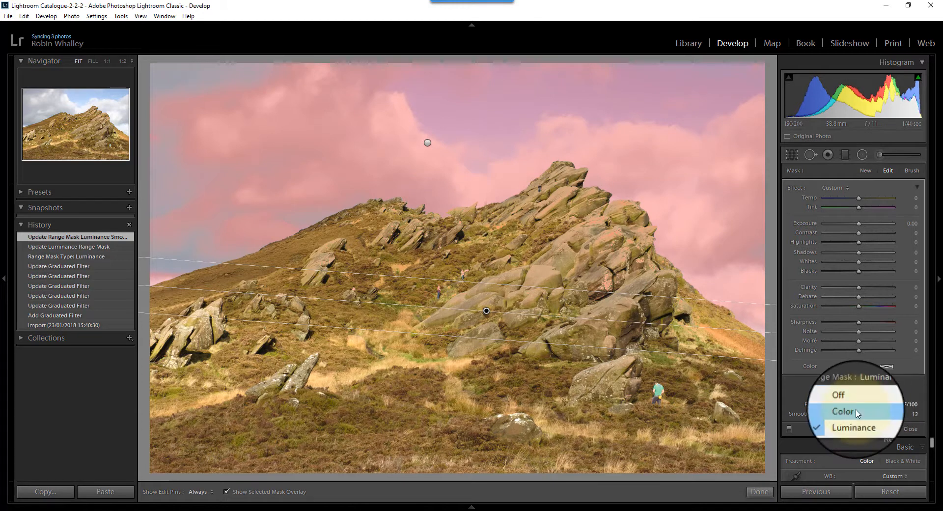
{"action": "left_click", "coordinate": [856, 409]}
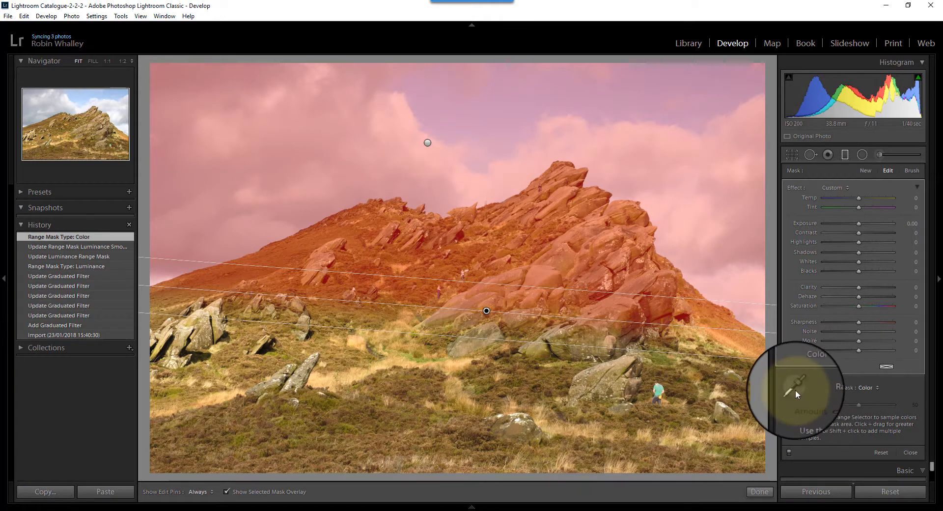
{"action": "left_click", "coordinate": [795, 390]}
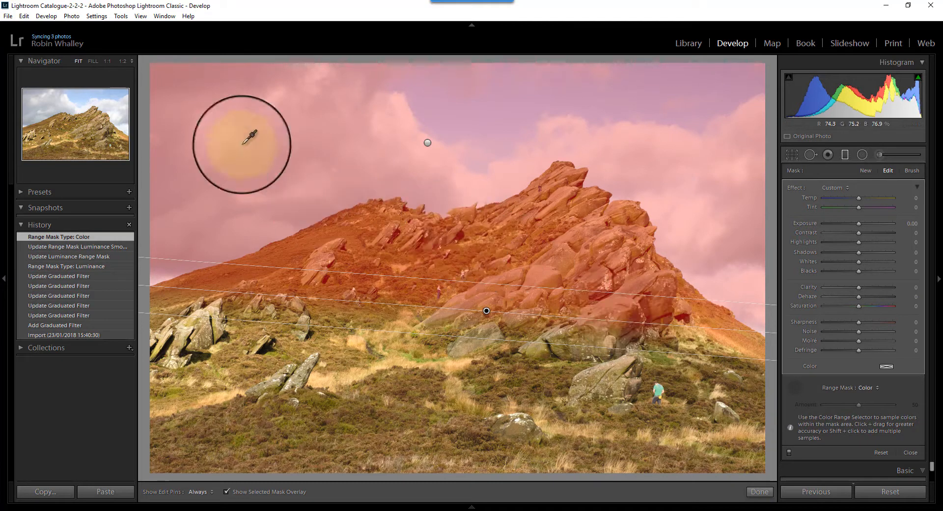
- Try single-point colour samples on the grey clouds, the blue sky and the bright cloud beside the peak
{"action": "left_click", "coordinate": [237, 114]}
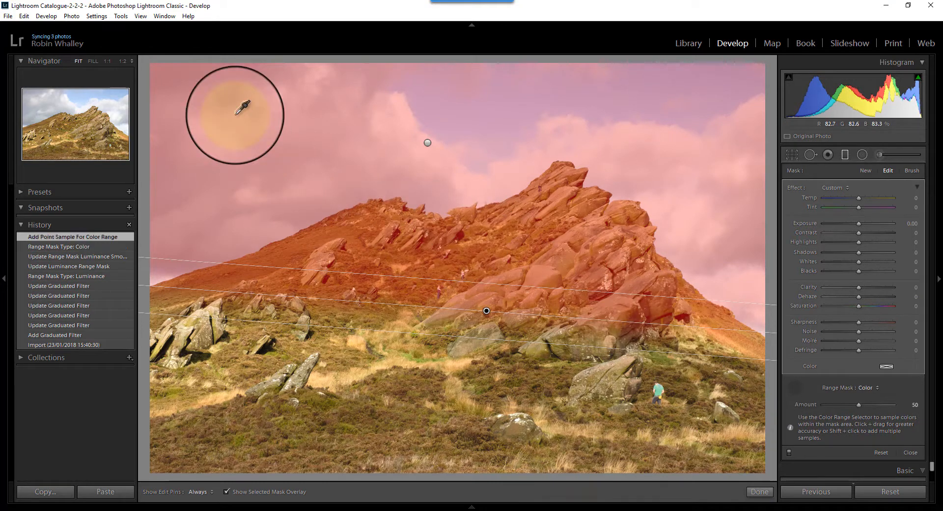
{"action": "left_click", "coordinate": [344, 137]}
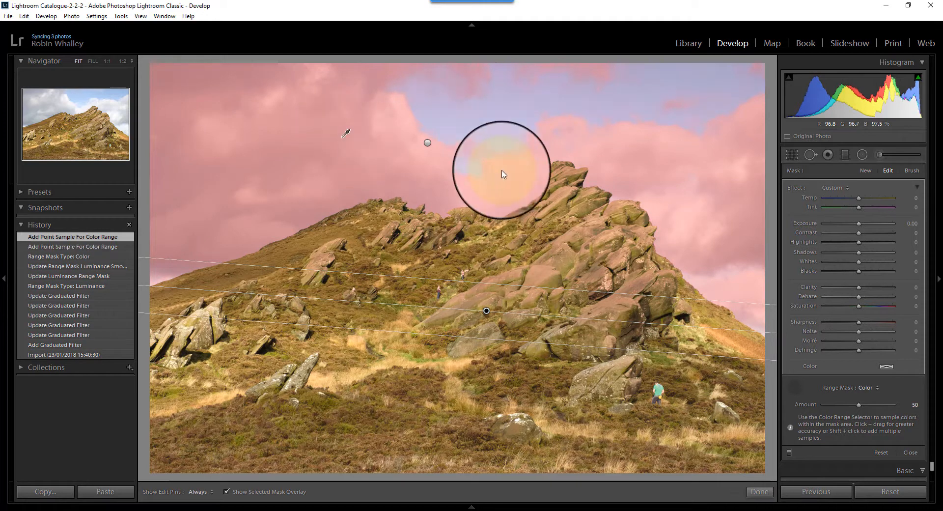
{"action": "left_click", "coordinate": [493, 110]}
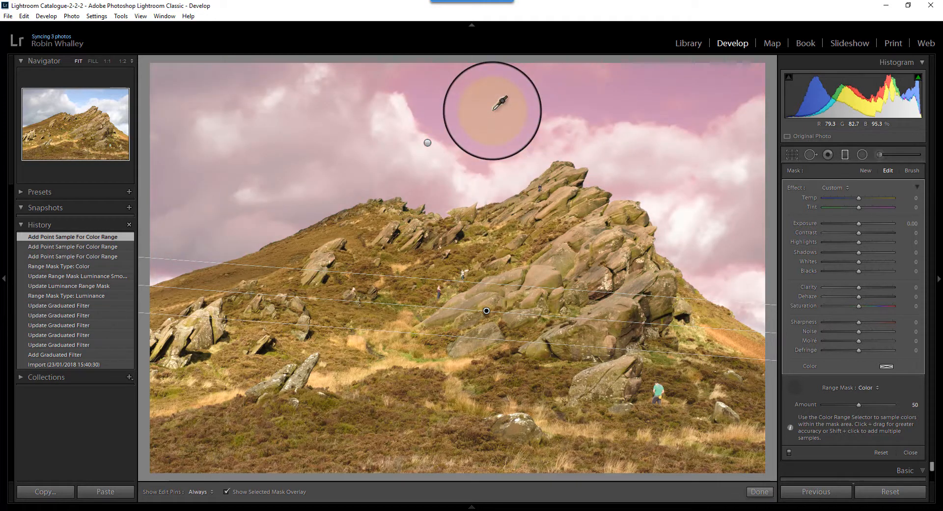
{"action": "left_click", "coordinate": [461, 155]}
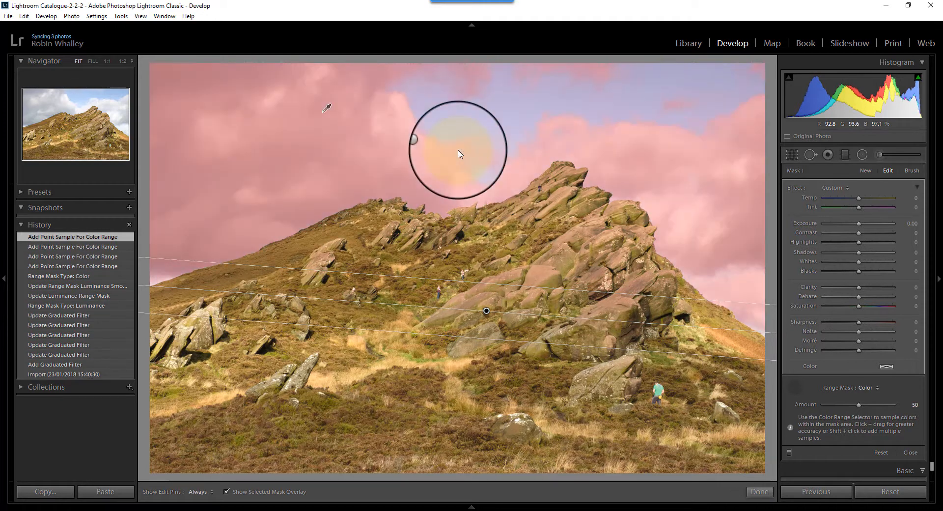
- Combine four point samples for the colour range, covering the right-hand cloud, two blue sky spots and the left-hand grey cloud
{"action": "left_click", "coordinate": [675, 162]}
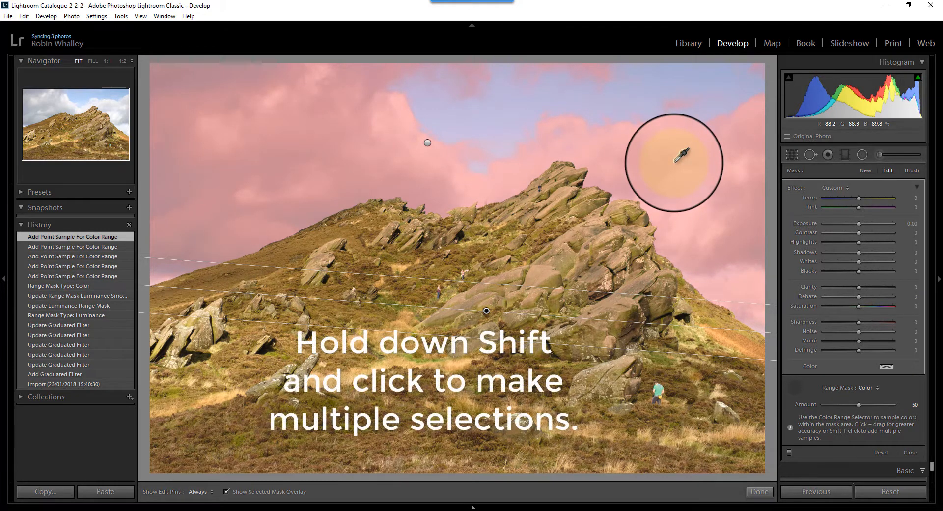
{"action": "left_click", "coordinate": [543, 93], "text": "shift"}
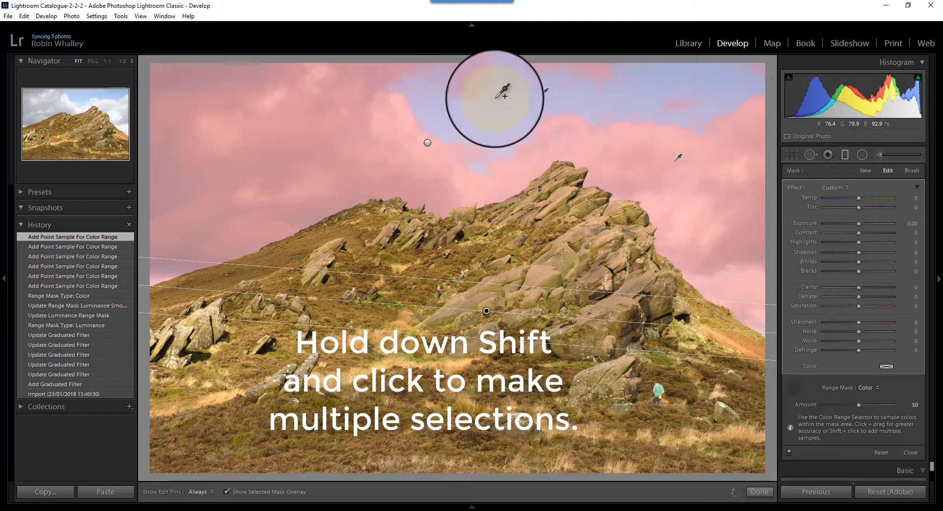
{"action": "left_click", "coordinate": [304, 96], "text": "shift"}
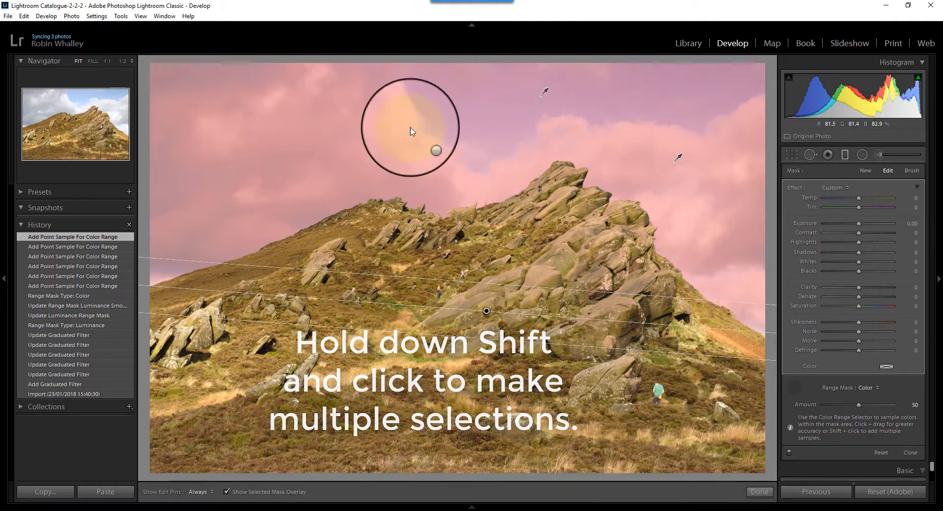
{"action": "left_click", "coordinate": [486, 144], "text": "shift"}
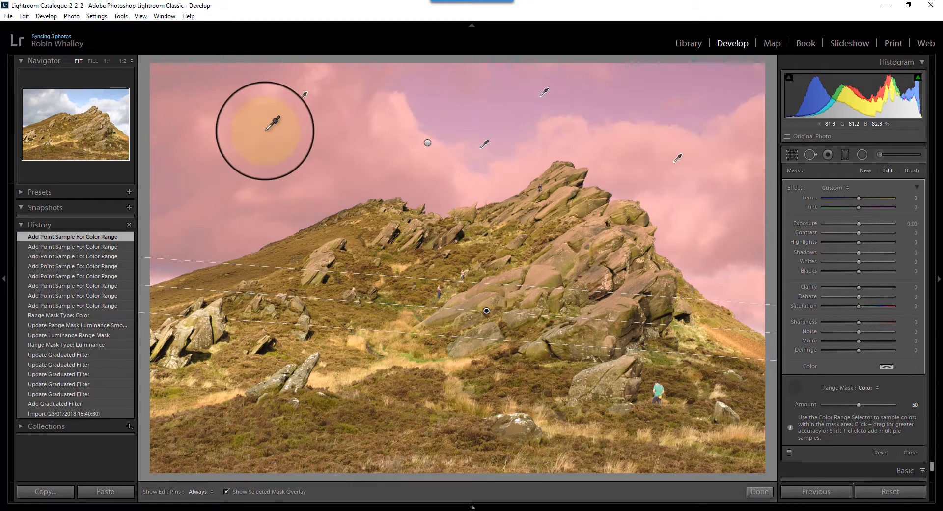
- Sample three sky areas across the left clouds, the central blue sky and the right clouds, and set the range mask Amount to 20
{"action": "left_click_drag", "start_coordinate": [192, 85], "coordinate": [327, 141]}
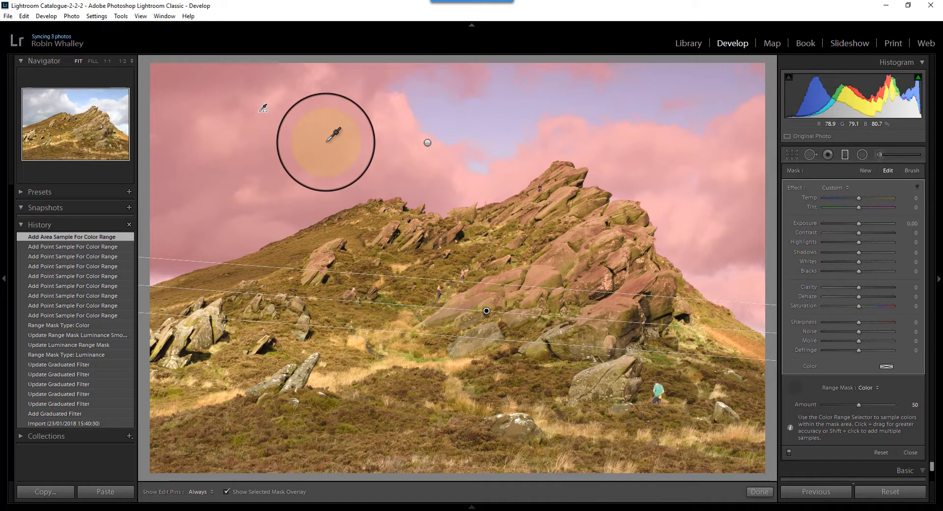
{"action": "left_click_drag", "start_coordinate": [370, 78], "coordinate": [497, 125]}
{"action": "left_click_drag", "start_coordinate": [603, 103], "coordinate": [711, 173]}
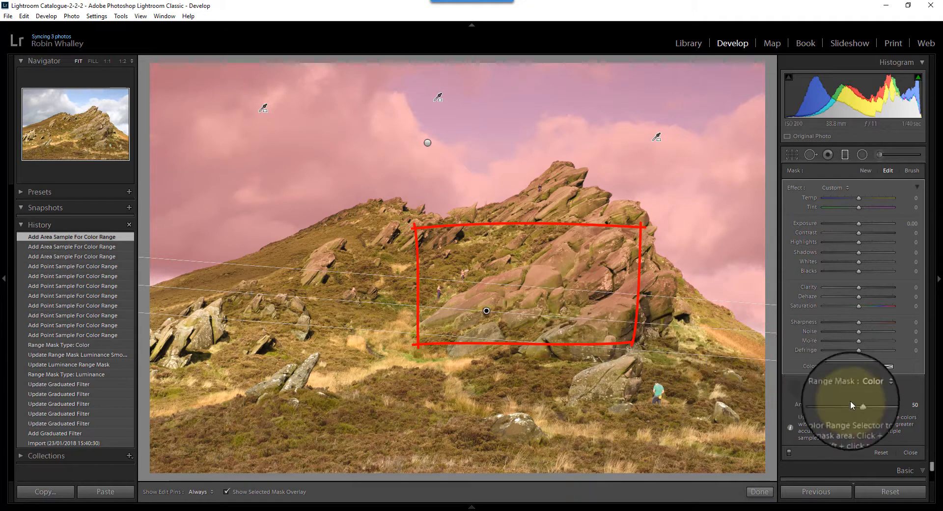
{"action": "left_click_drag", "start_coordinate": [859, 405], "coordinate": [839, 403]}
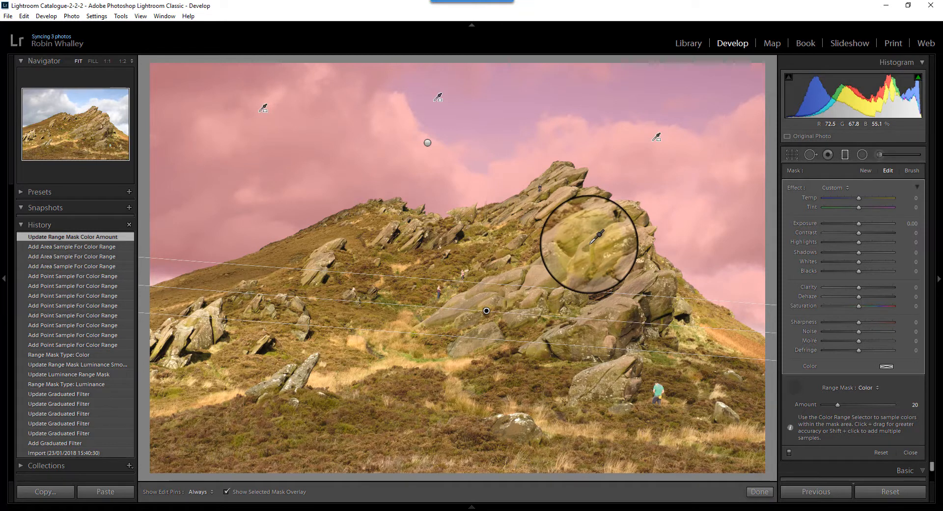
{"action": "left_click", "coordinate": [795, 392]}
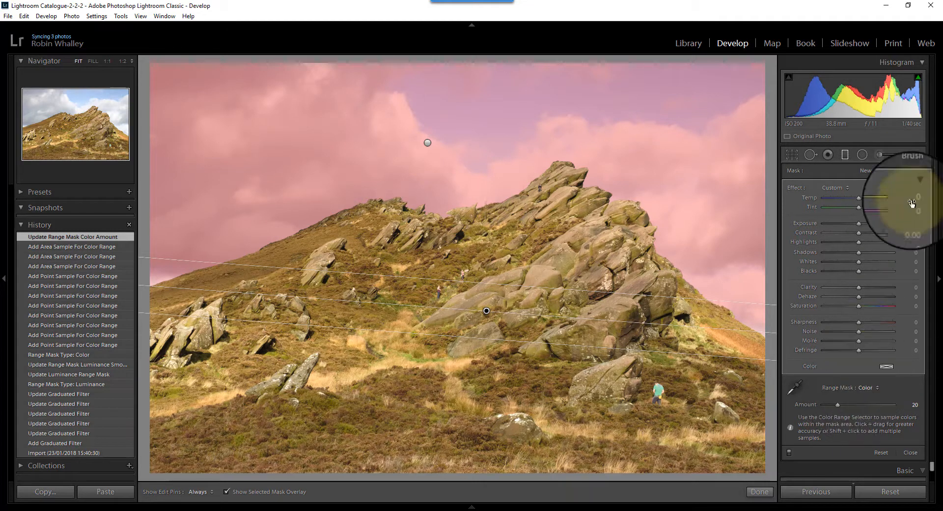
- Erase the filter mask around the rocks on the right with the mask brush, using Auto Mask and Flow 100
{"action": "left_click", "coordinate": [914, 170]}
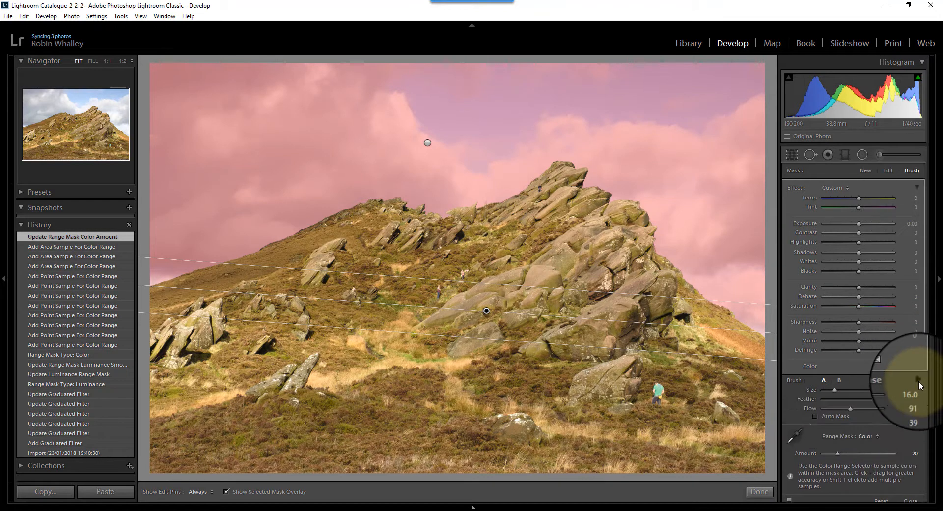
{"action": "left_click", "coordinate": [888, 382]}
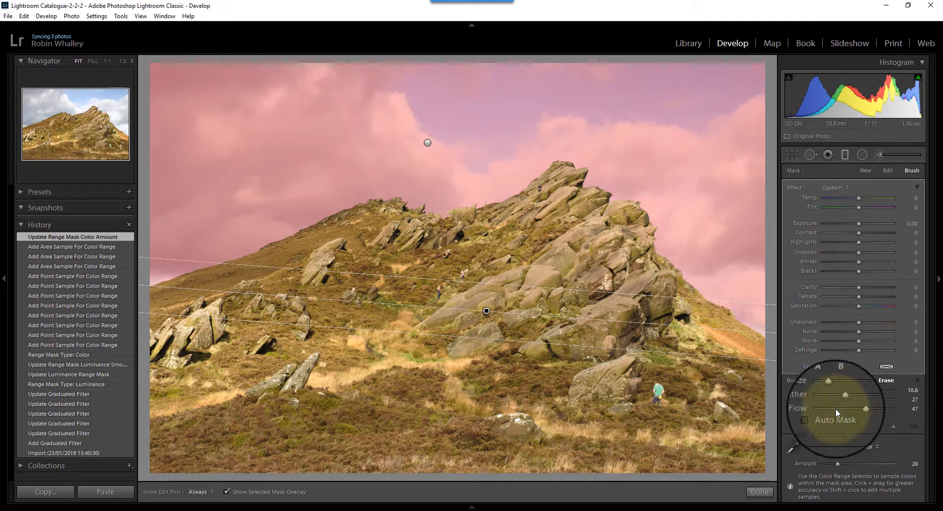
{"action": "left_click", "coordinate": [815, 416]}
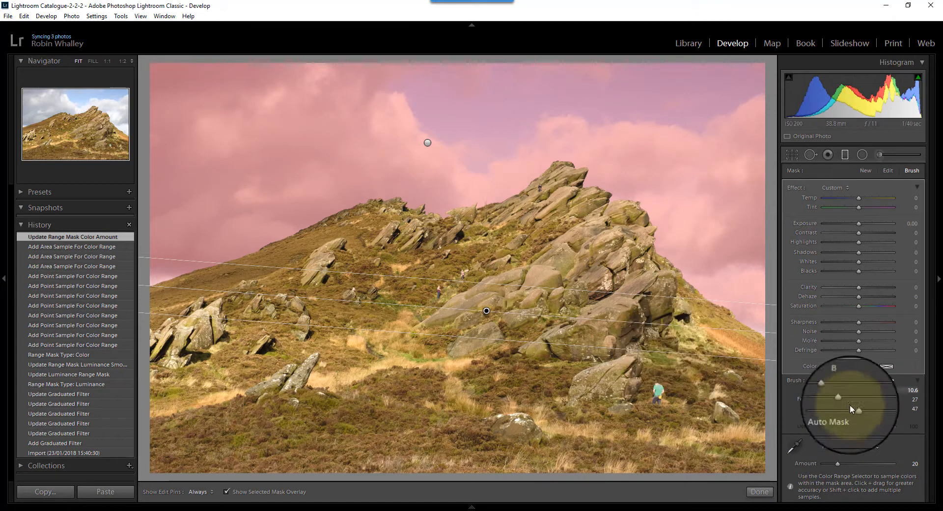
{"action": "left_click_drag", "start_coordinate": [855, 409], "coordinate": [895, 411]}
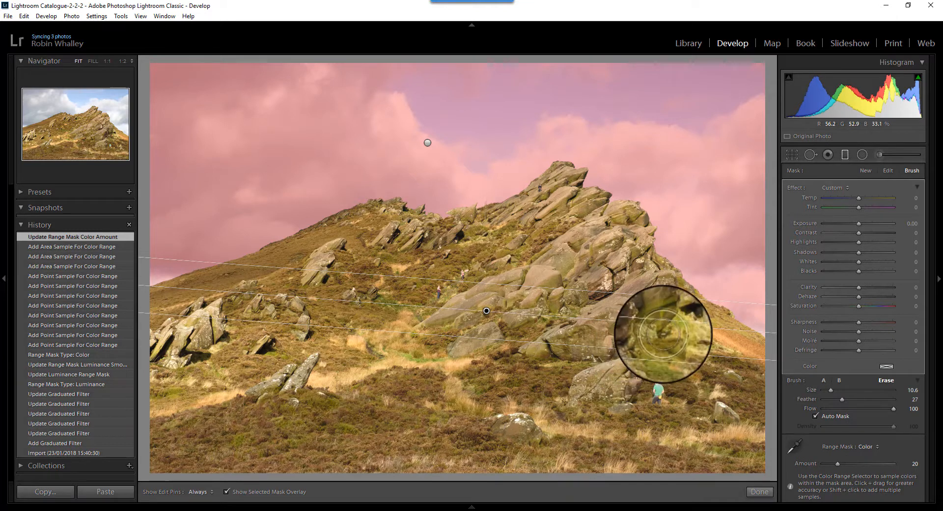
{"action": "key", "text": "h"}
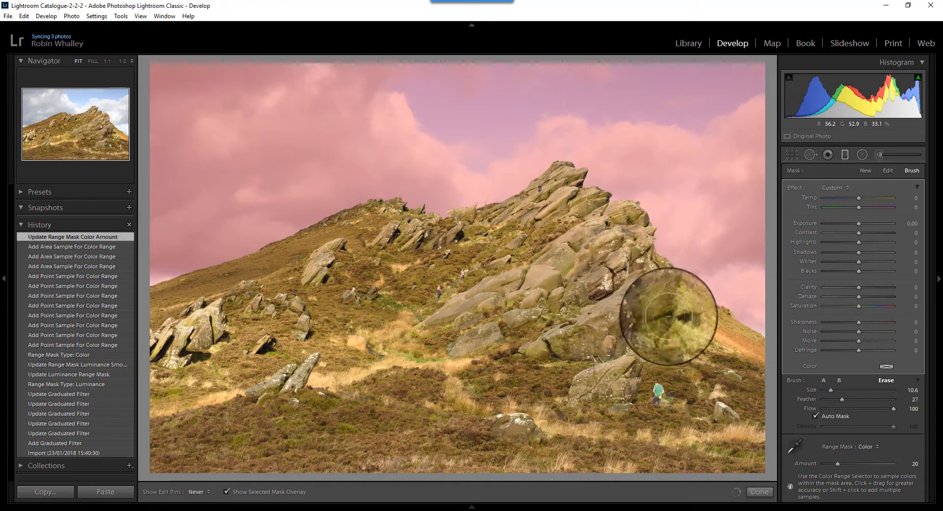
{"action": "left_click", "coordinate": [642, 366]}
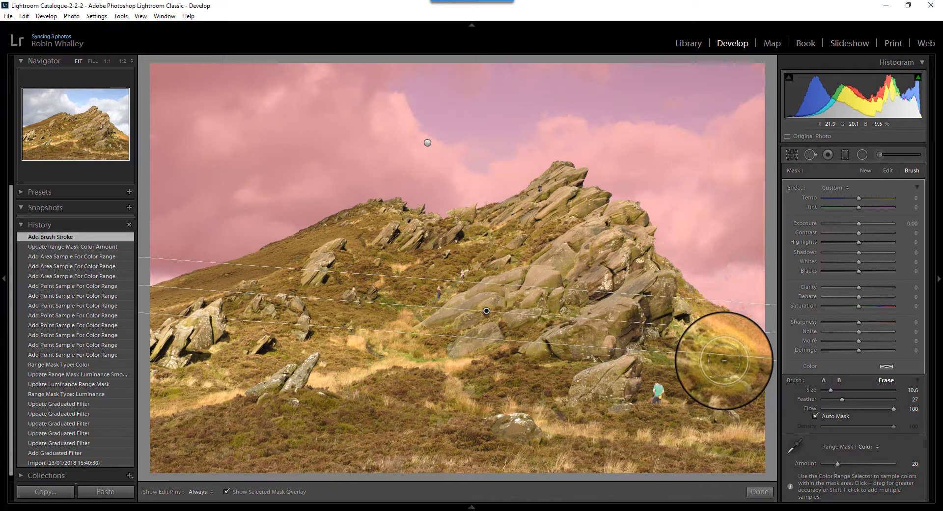
- Brush over the foreground grass and both ends of the skyline with mask brush A
{"action": "left_click", "coordinate": [824, 381]}
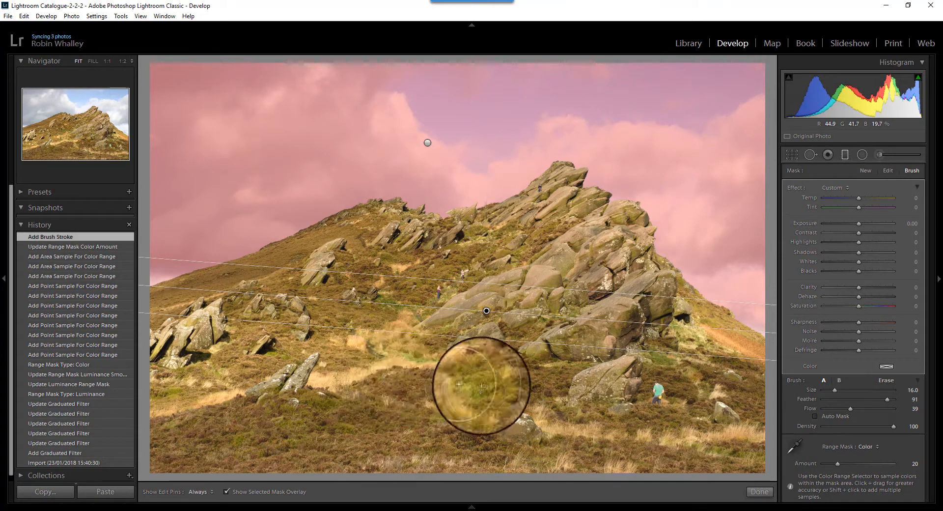
{"action": "key", "text": "h"}
{"action": "key", "text": "h"}
{"action": "left_click", "coordinate": [379, 367]}
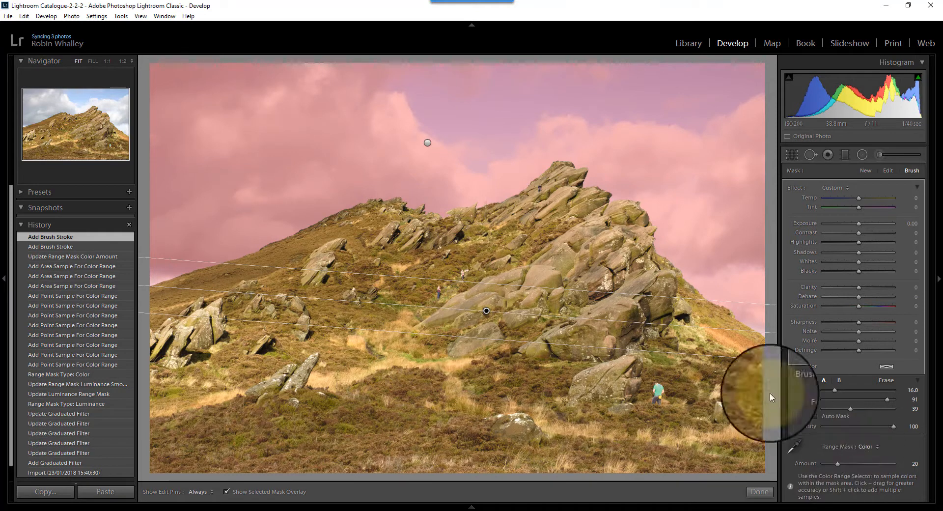
{"action": "key", "text": "h"}
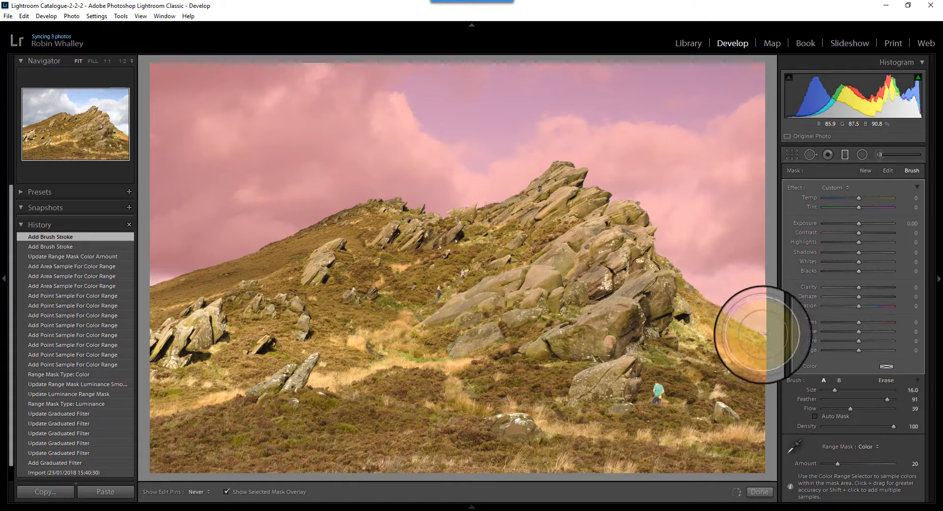
{"action": "left_click_drag", "start_coordinate": [742, 310], "coordinate": [732, 283]}
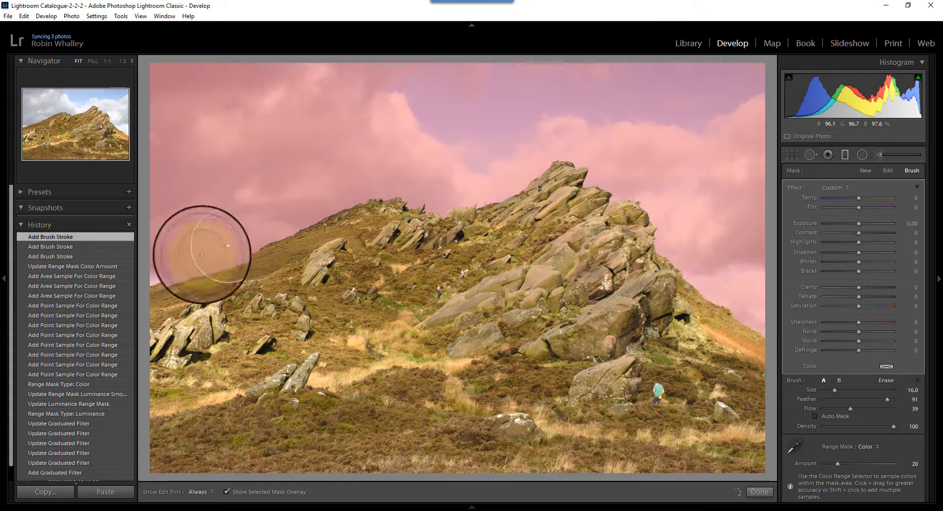
{"action": "key", "text": "h"}
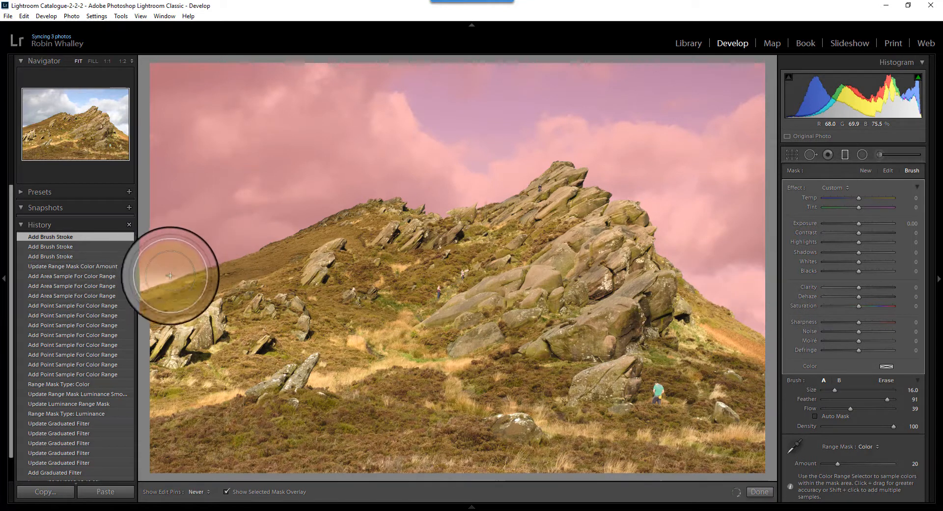
{"action": "left_click_drag", "start_coordinate": [163, 283], "coordinate": [169, 279]}
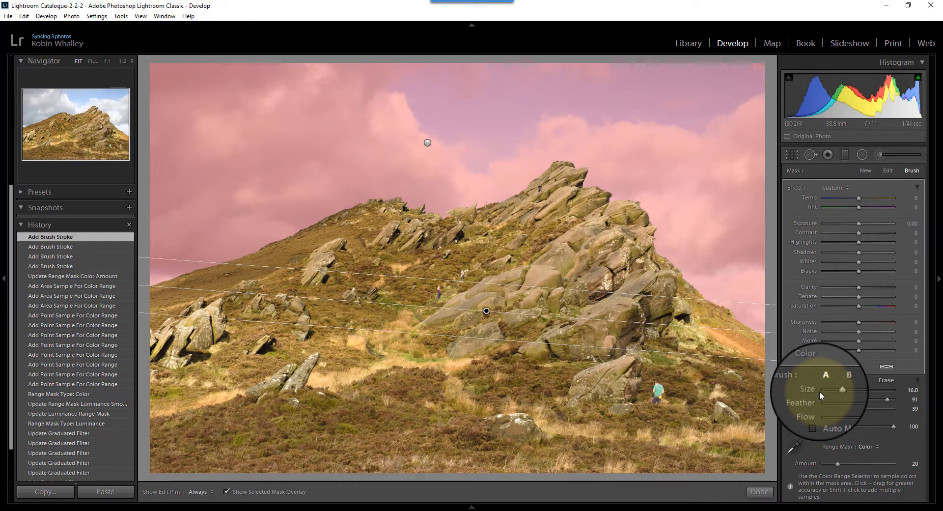
- Hide the mask overlay and set the filter's Exposure to −0.43, Contrast 18, Dehaze 22 and Clarity 16, and raise Whites
{"action": "left_click", "coordinate": [887, 381]}
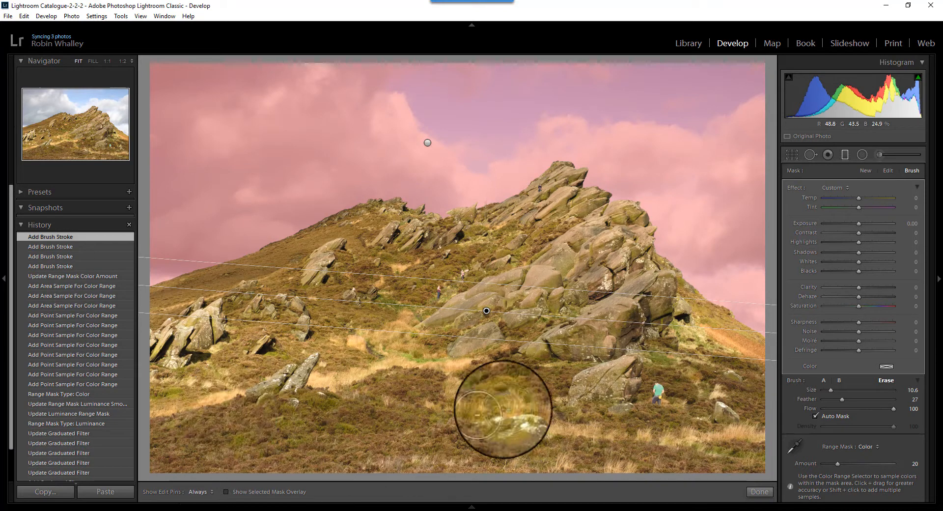
{"action": "key", "text": "o"}
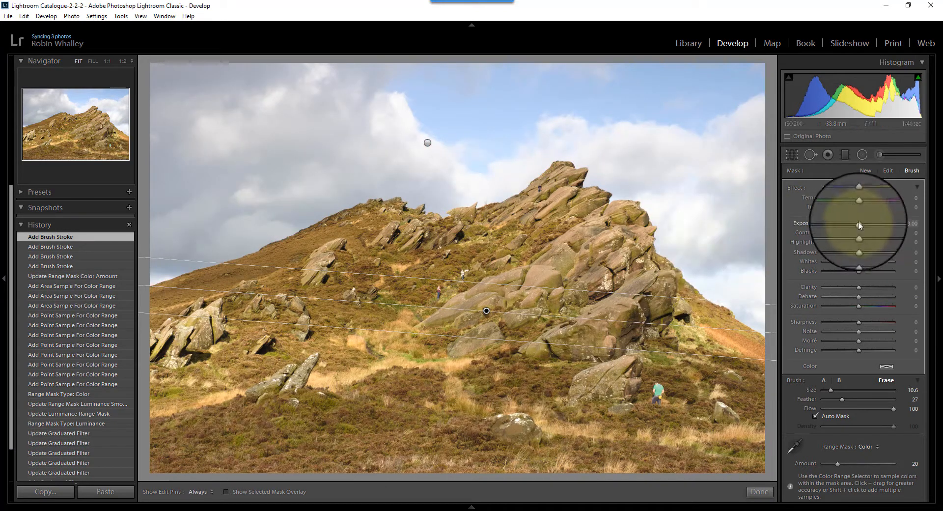
{"action": "left_click_drag", "start_coordinate": [857, 223], "coordinate": [865, 231]}
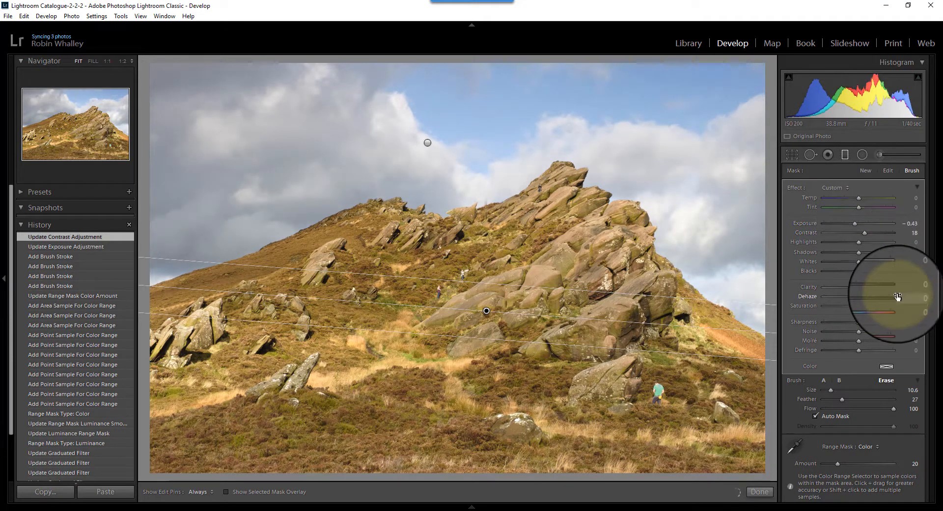
{"action": "left_click_drag", "start_coordinate": [859, 296], "coordinate": [865, 288]}
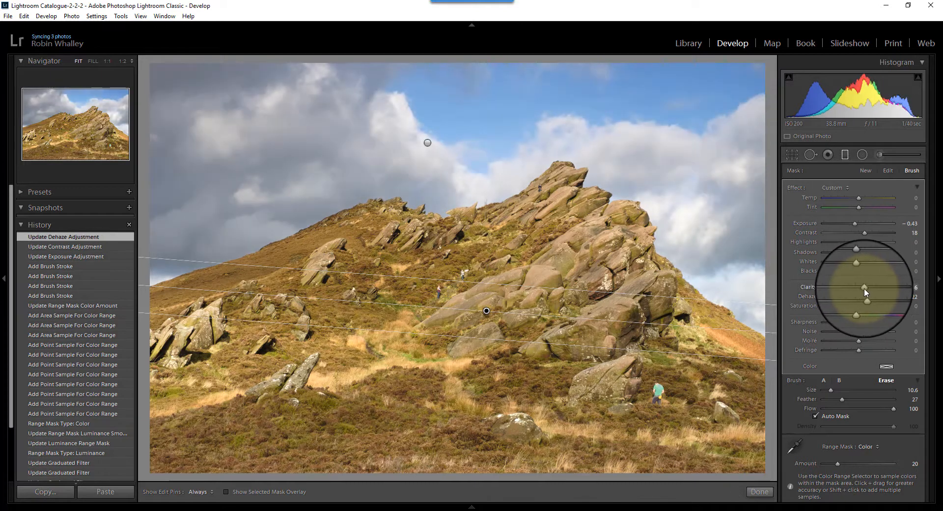
{"action": "left_click_drag", "start_coordinate": [866, 257], "coordinate": [867, 261]}
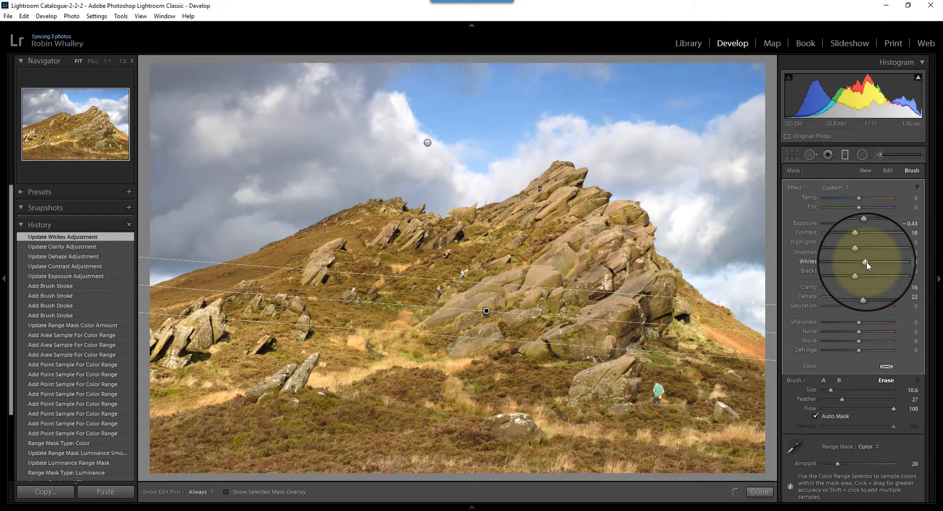